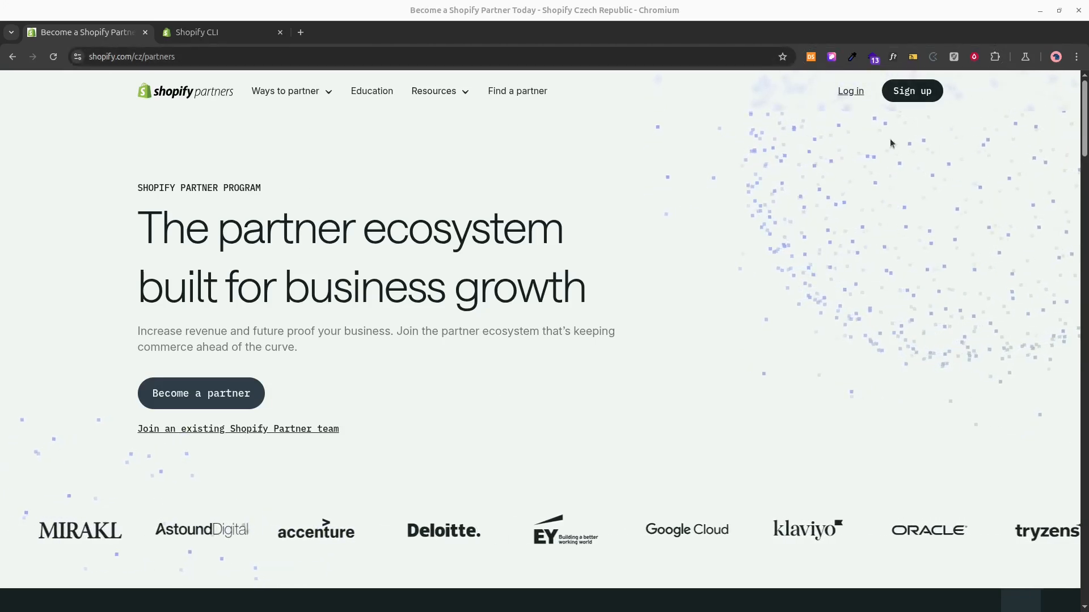
# Step: Log in to Shopify Partners, choose the second listed organization, and open its list of stores
pyautogui.click(851, 92)
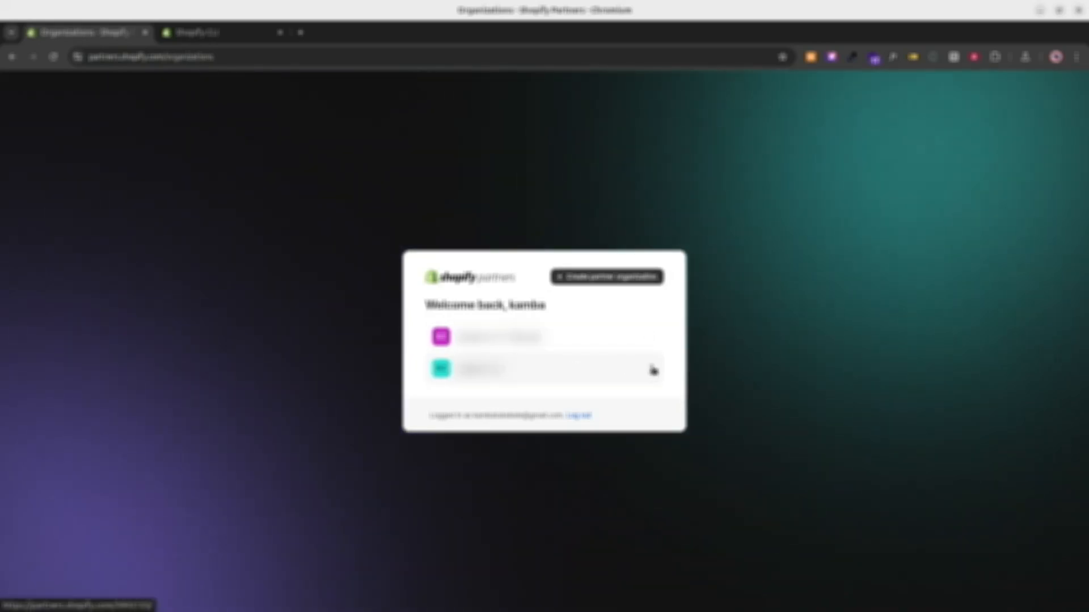
pyautogui.click(652, 371)
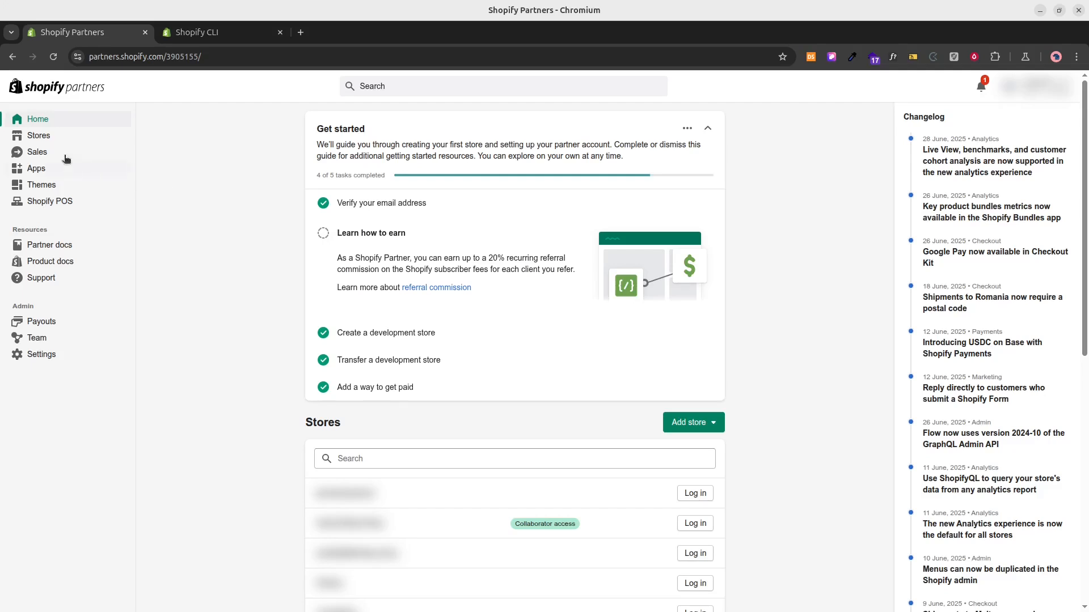
pyautogui.click(51, 136)
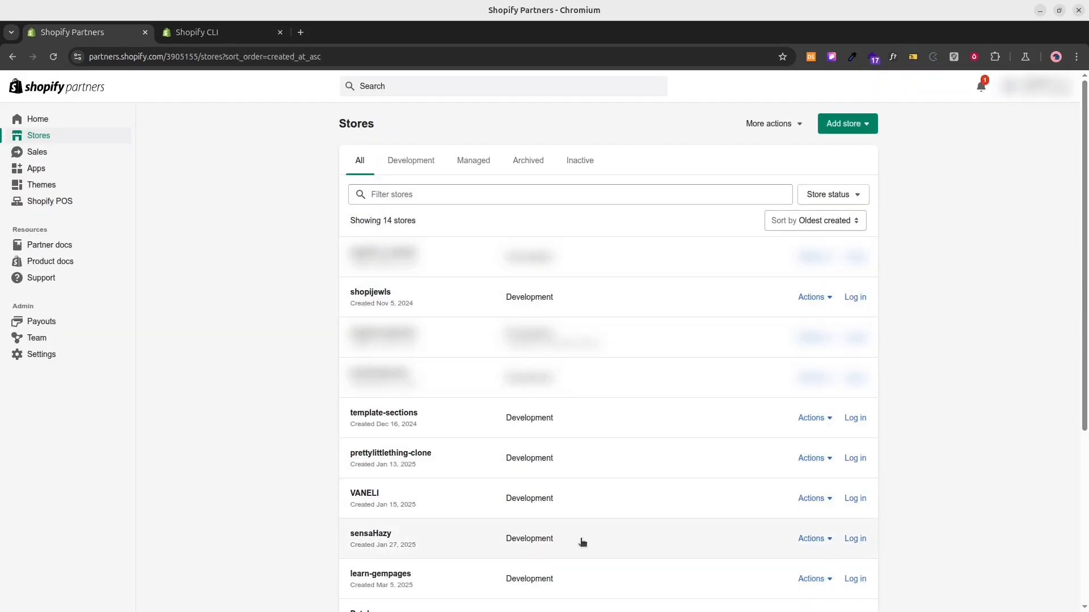
# Step: Start creating a development store with its purpose set to test and build
pyautogui.click(844, 123)
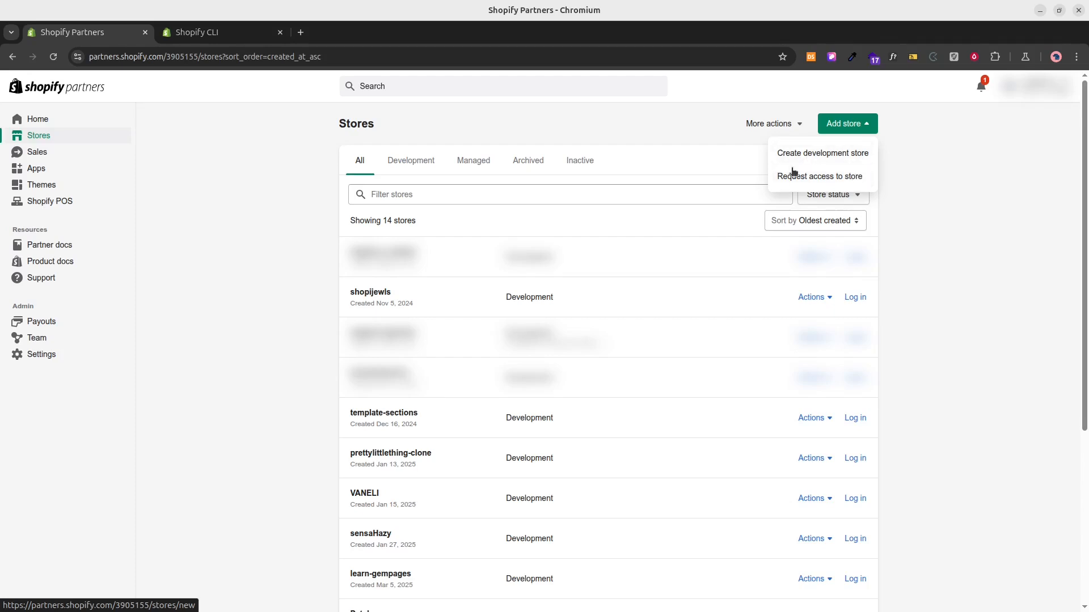
pyautogui.click(829, 154)
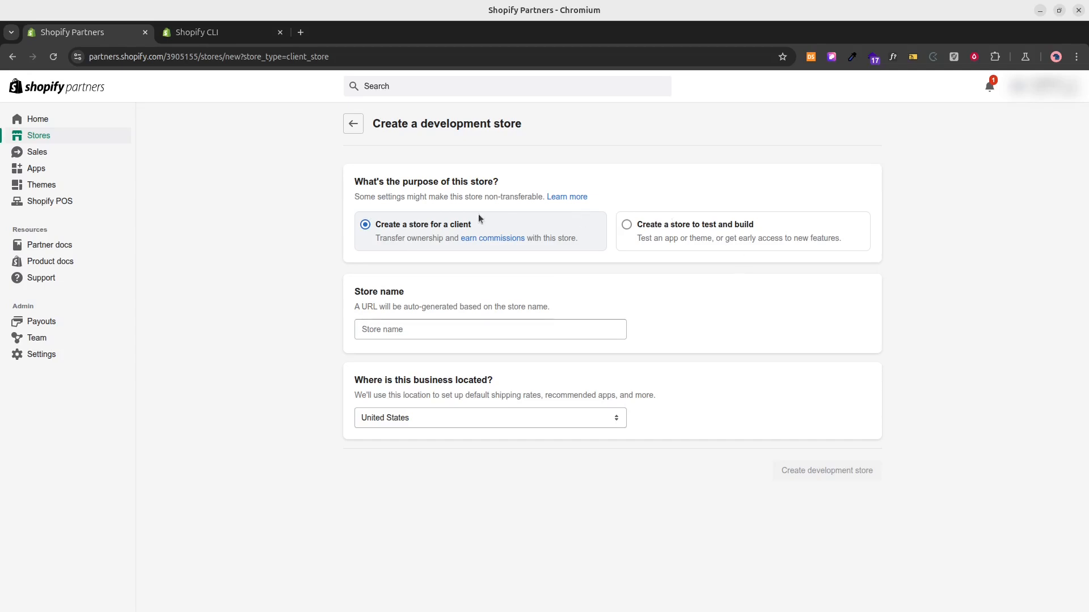
pyautogui.click(661, 229)
# Step: Name the new store learning-liquid-youtube
pyautogui.click(423, 328)
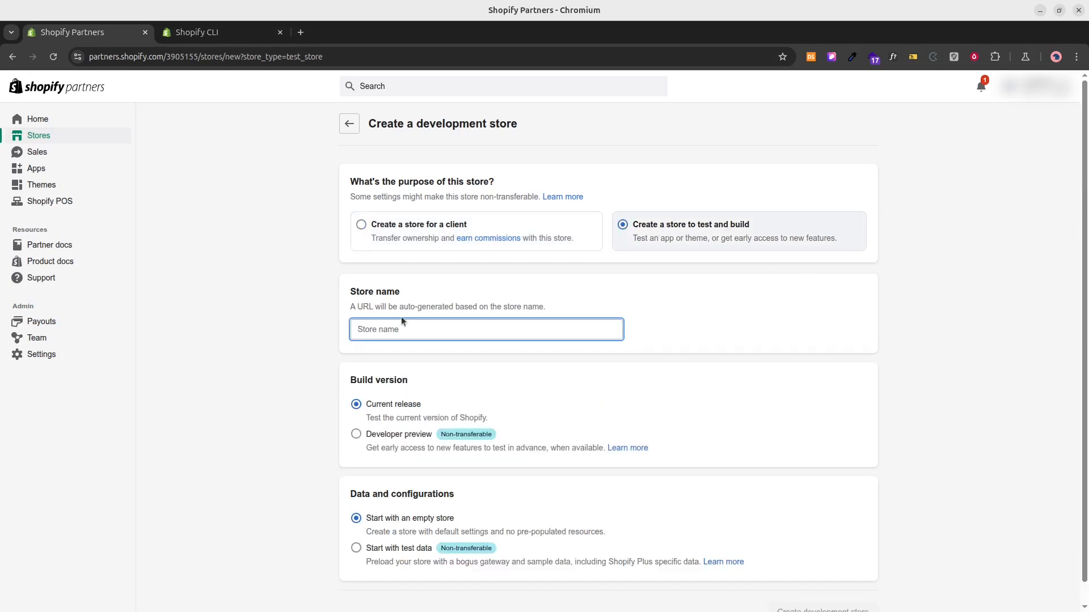
pyautogui.write('learning')
pyautogui.press('BackSpace')
pyautogui.press('BackSpace')
pyautogui.press('BackSpace')
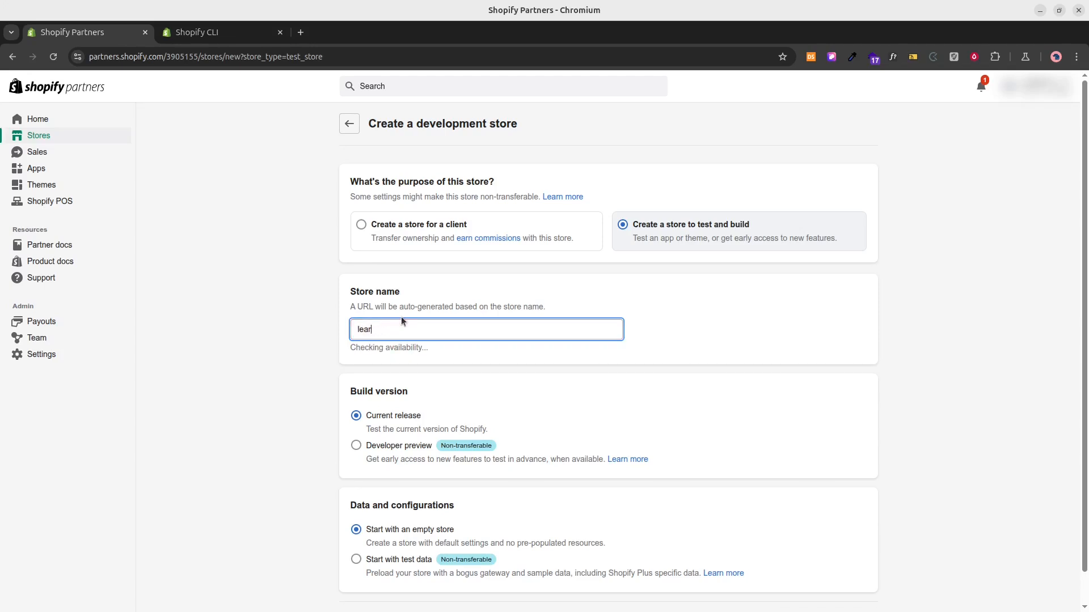
pyautogui.write('ningning')
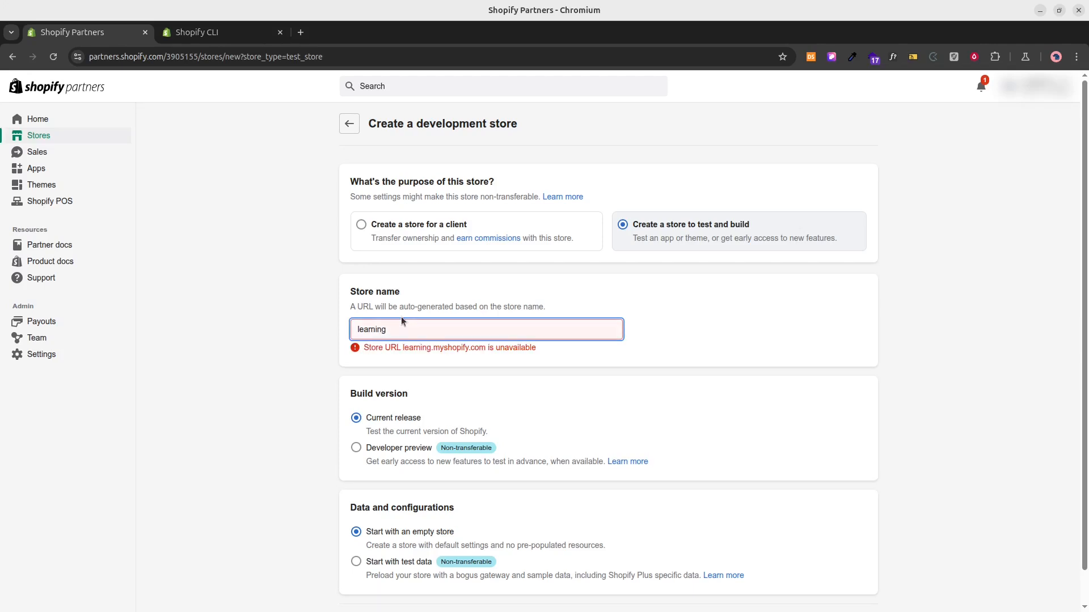
pyautogui.press('BackSpace')
pyautogui.press('BackSpace')
pyautogui.write('ing-')
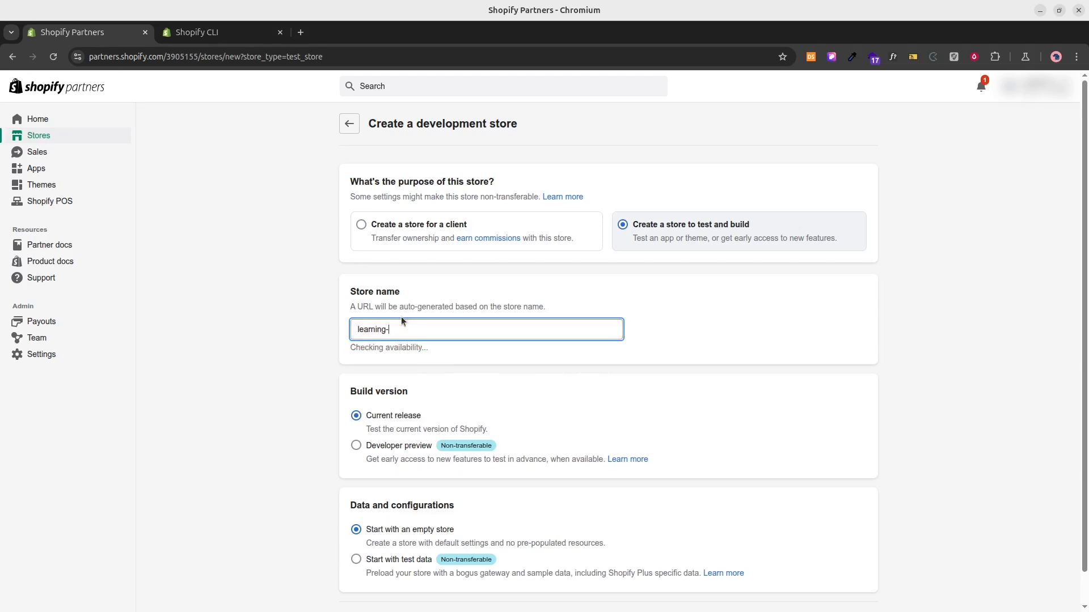
pyautogui.write('liquid')
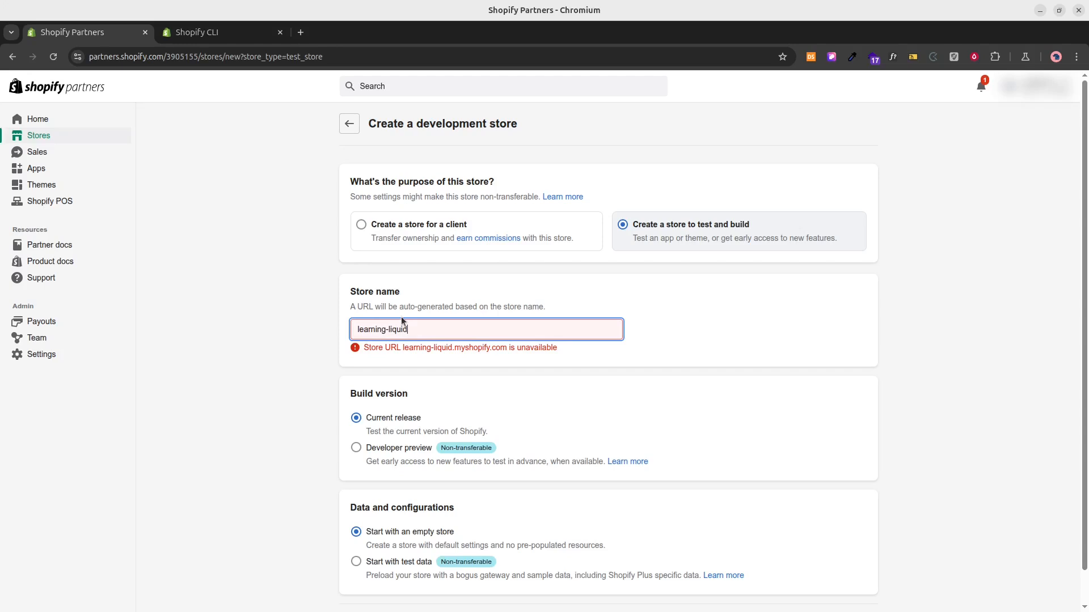
pyautogui.write('-s')
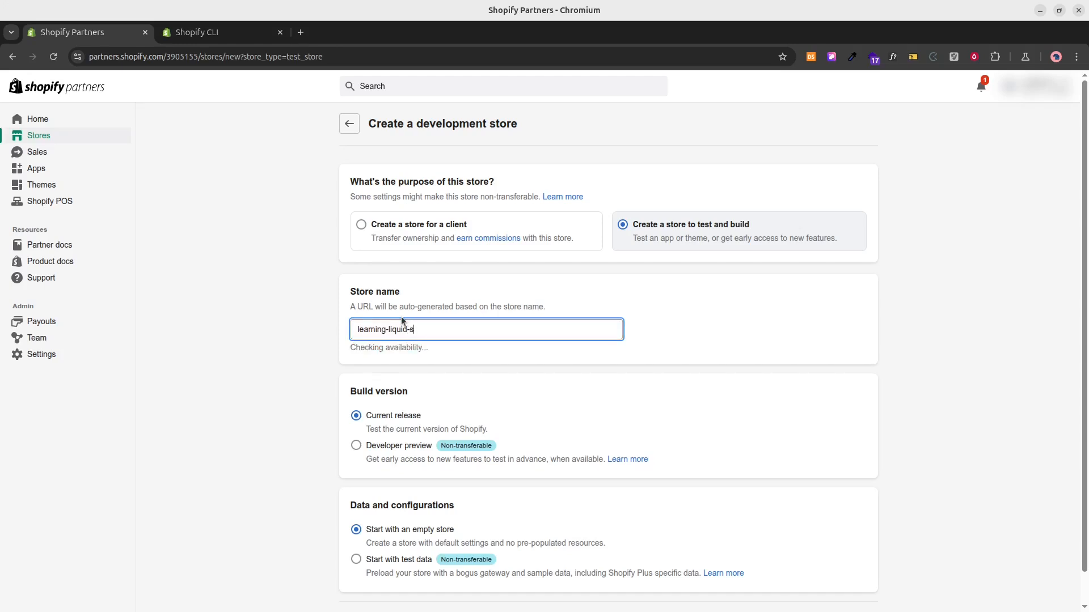
pyautogui.write('ho')
pyautogui.press('BackSpace')
pyautogui.press('BackSpace')
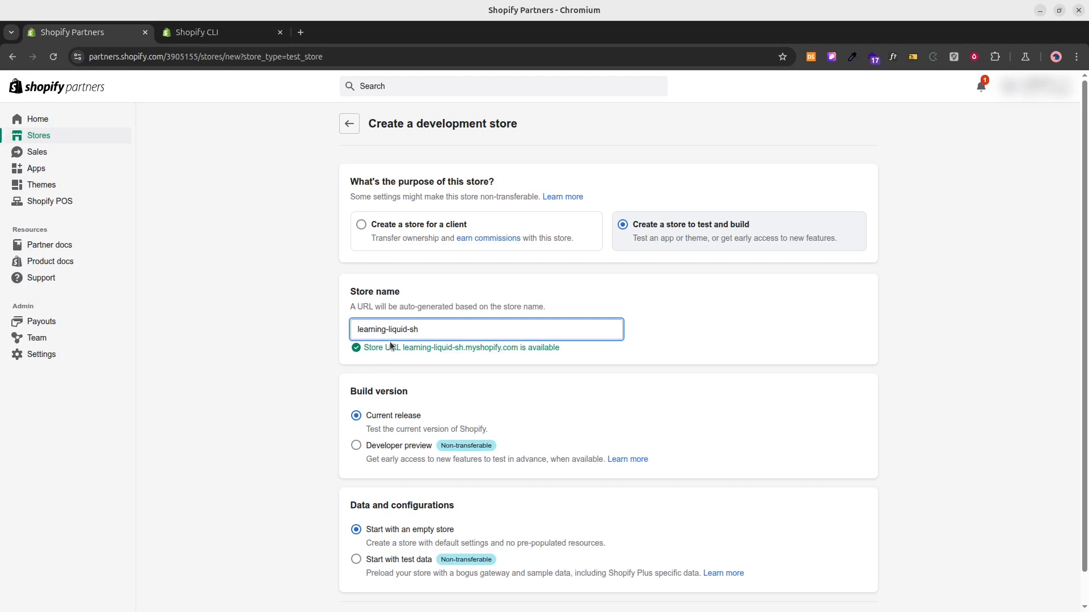
pyautogui.press('BackSpace')
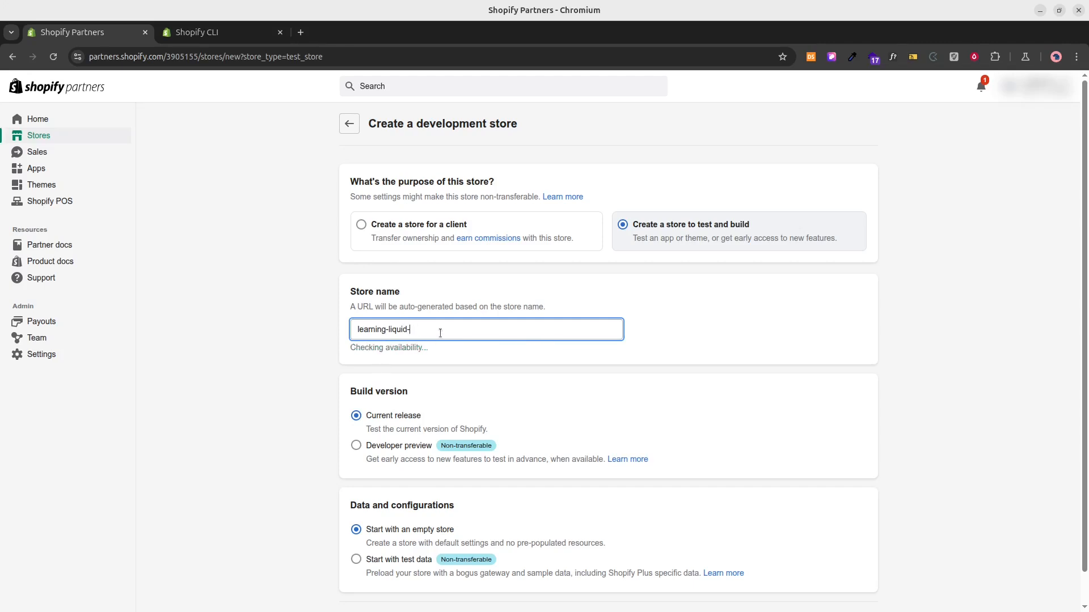
pyautogui.write('youtube')
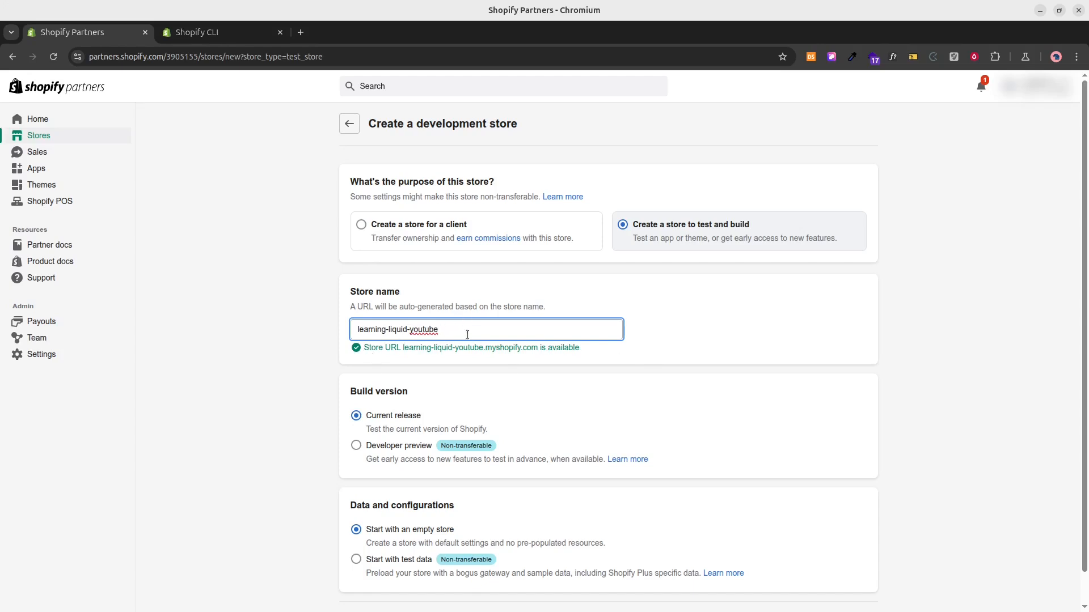
pyautogui.moveTo(449, 330); pyautogui.dragTo(355, 330)
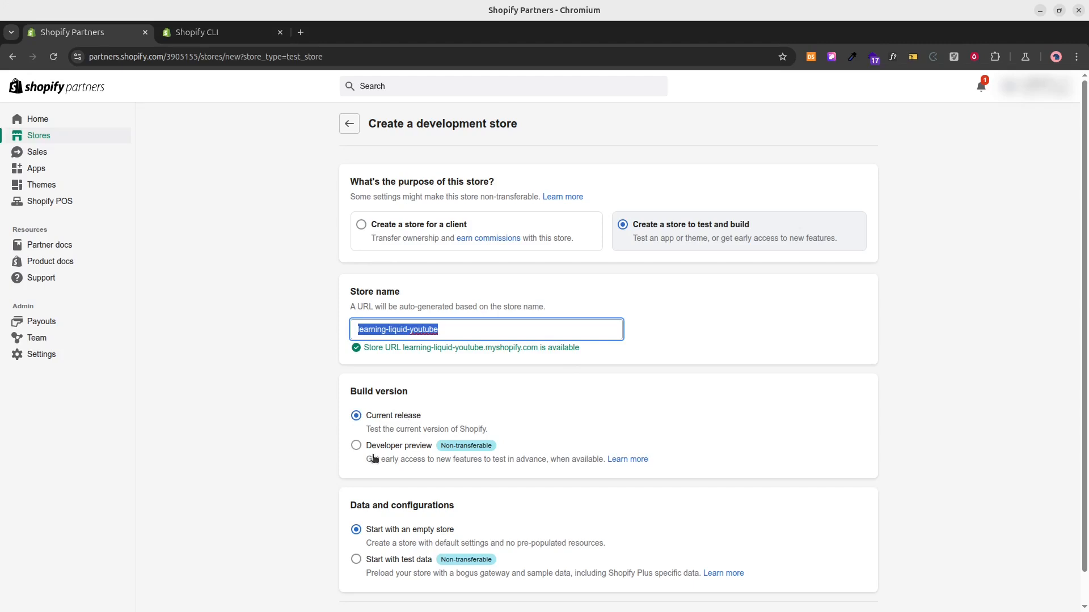
# Step: Set the store to start with test data and create the development store
pyautogui.scroll(-1, 524, 436)
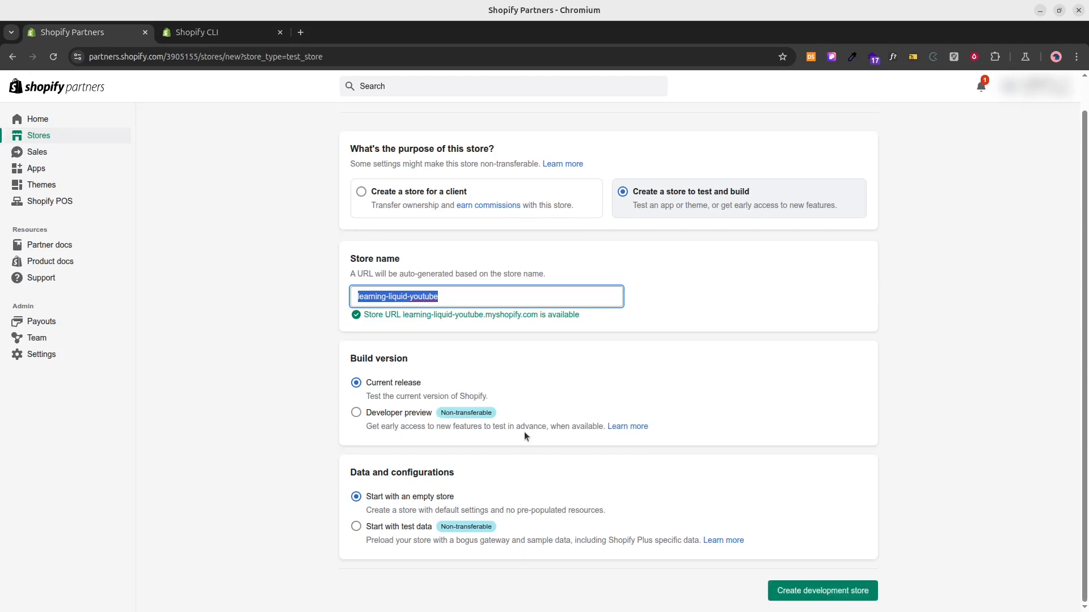
pyautogui.click(355, 527)
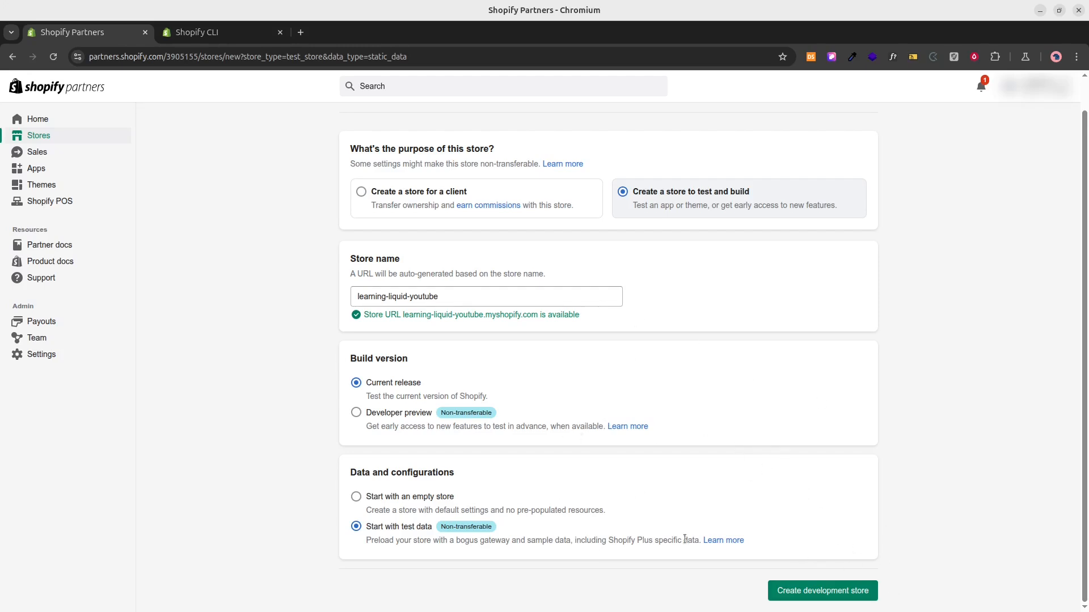
pyautogui.click(832, 591)
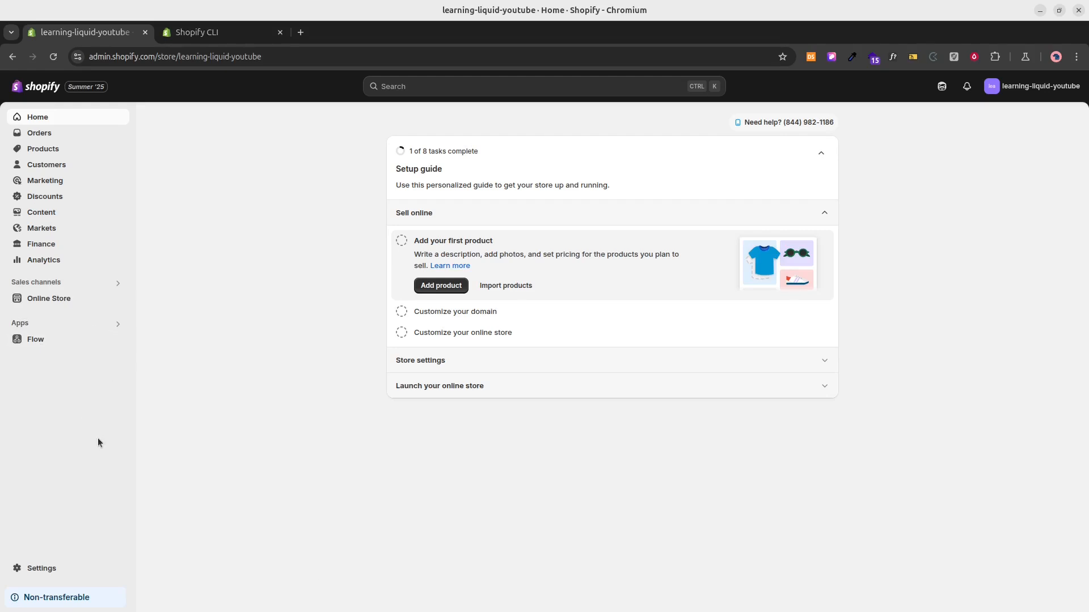
# Step: Open the online store's themes and look over the current theme, the theme library and the popular free themes
pyautogui.click(48, 299)
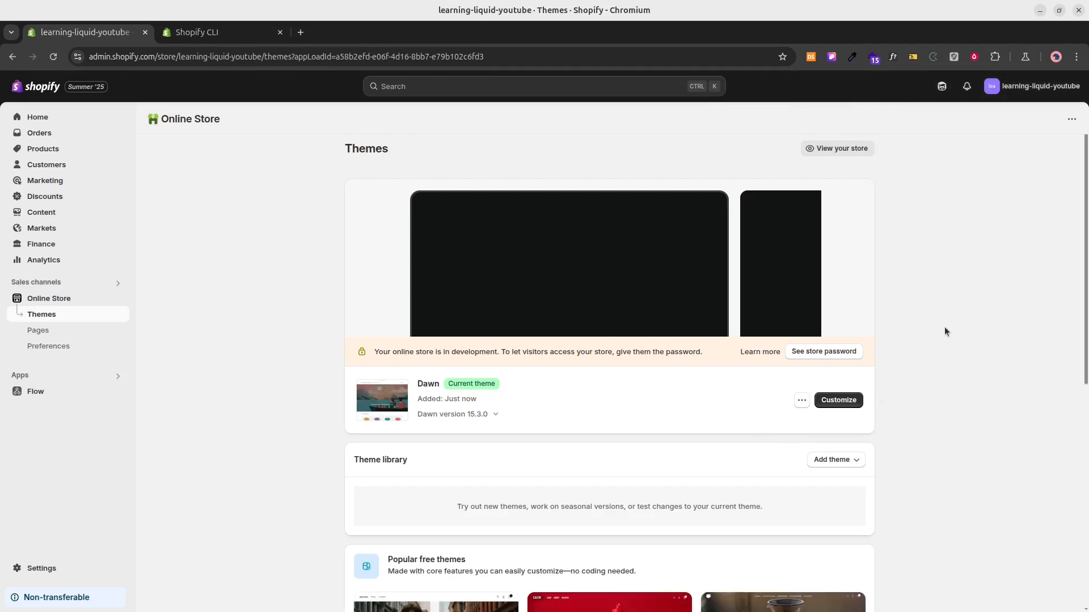
pyautogui.scroll(-3, 703, 311)
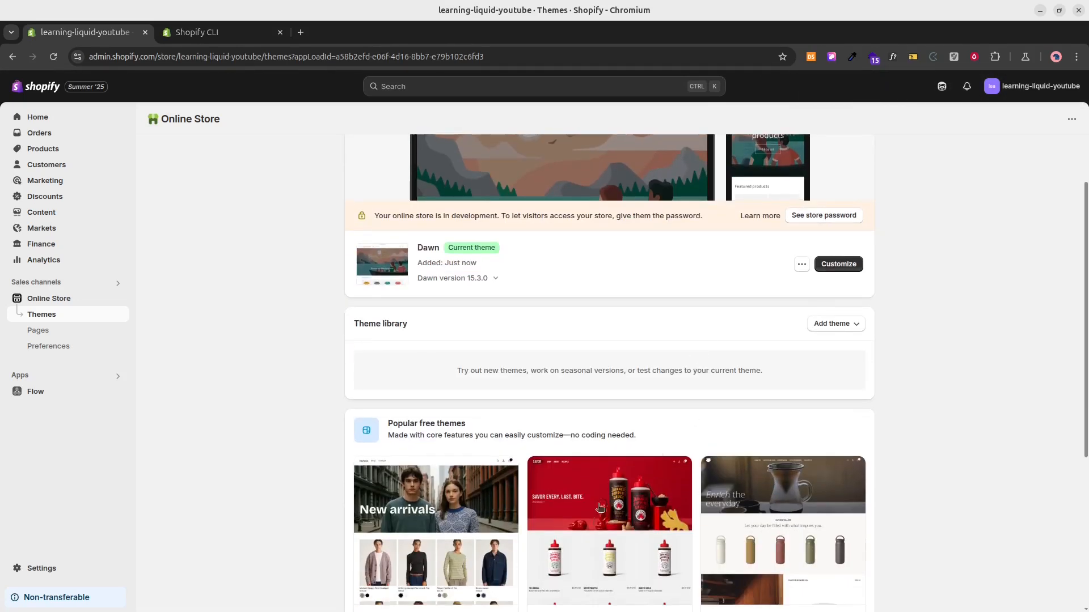
pyautogui.scroll(-5, 586, 455)
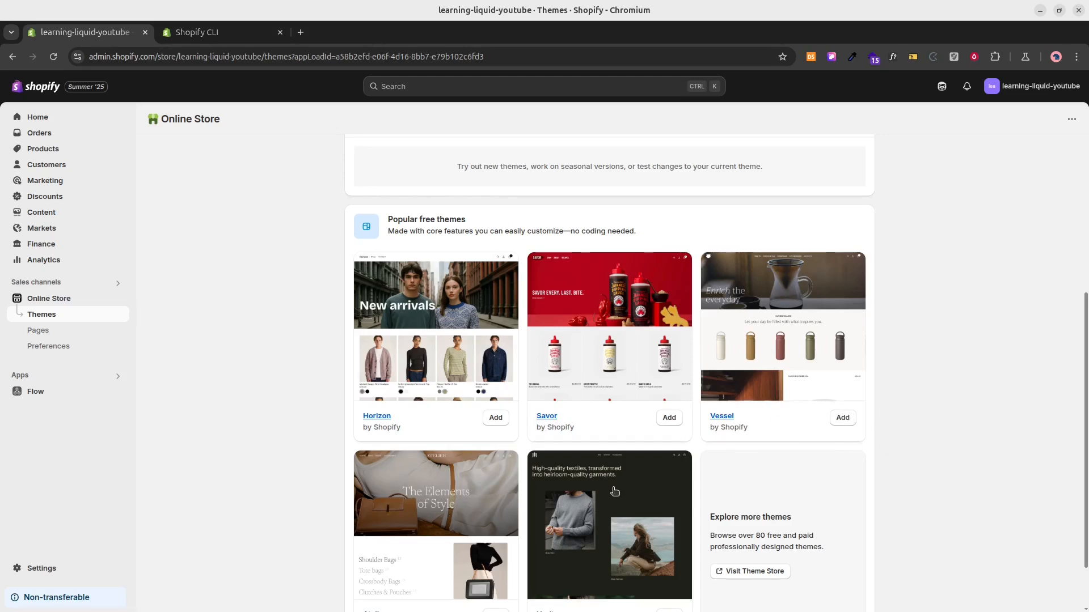
pyautogui.scroll(3, 580, 446)
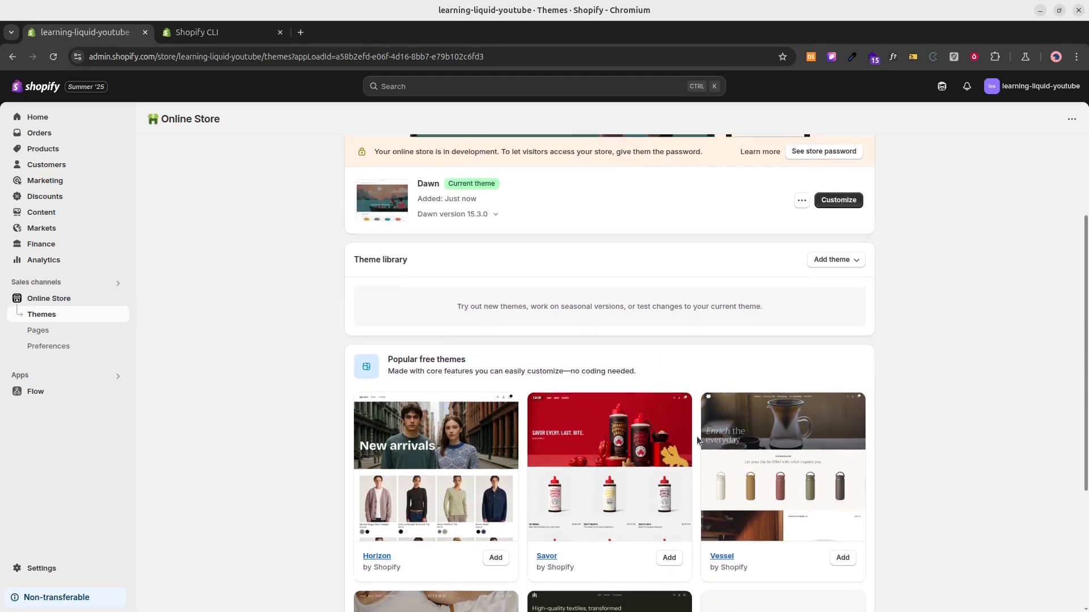
pyautogui.scroll(4, 696, 437)
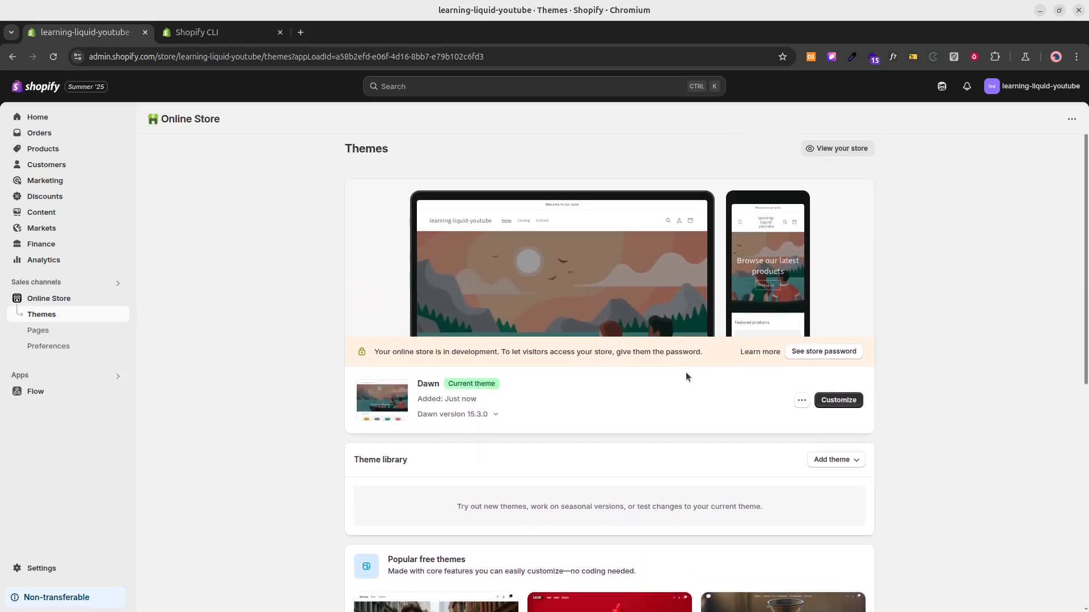